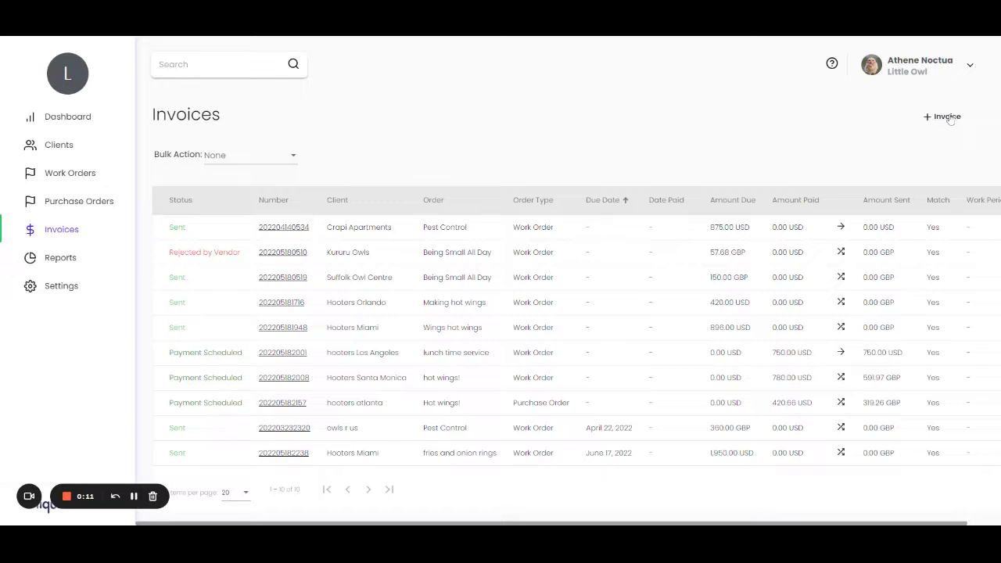
Start an invoice for a new client not yet on Liquid and enter Owl Supply Company as the client name.
{"action": "left_click", "coordinate": [948, 118]}
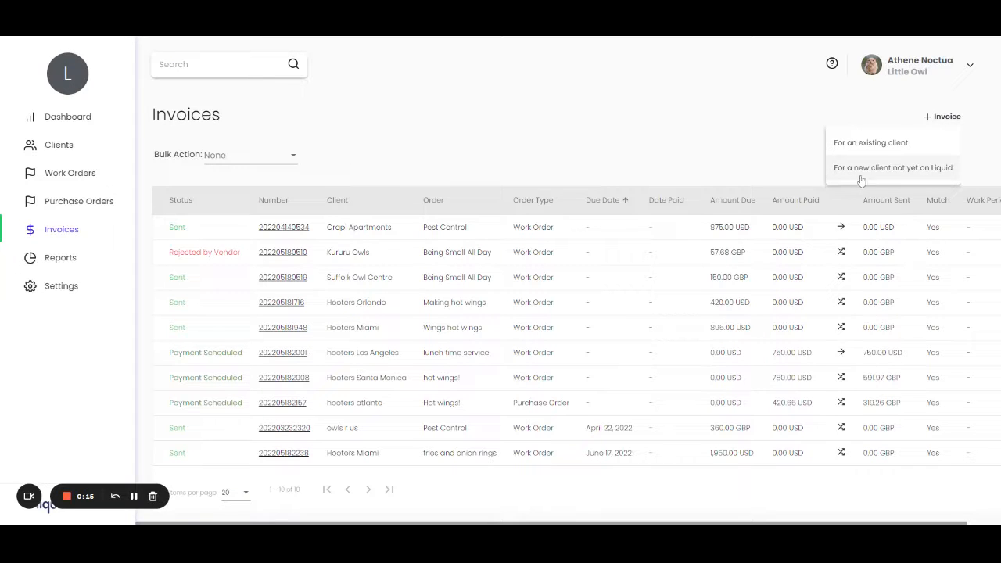
{"action": "left_click", "coordinate": [909, 175]}
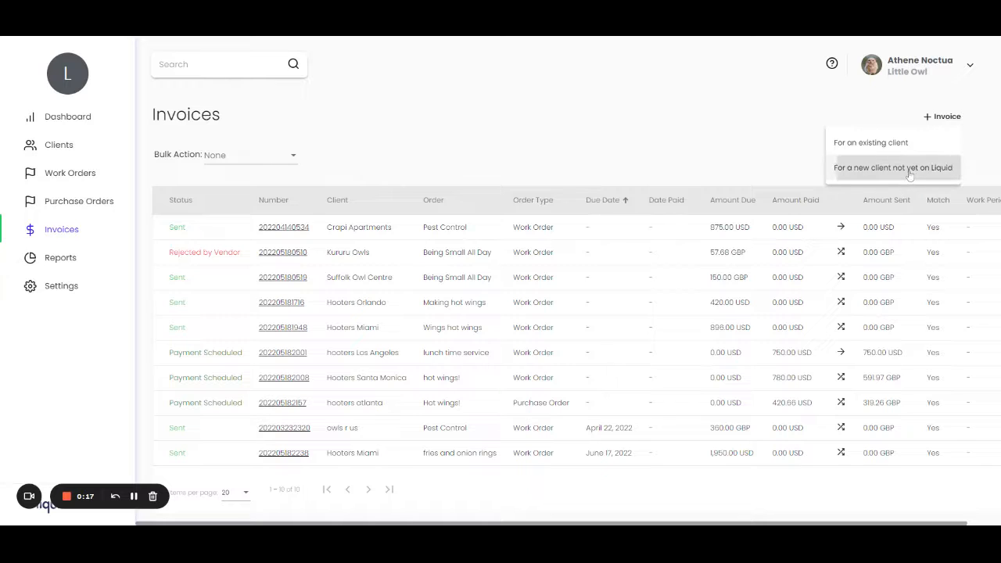
{"action": "left_click", "coordinate": [232, 213]}
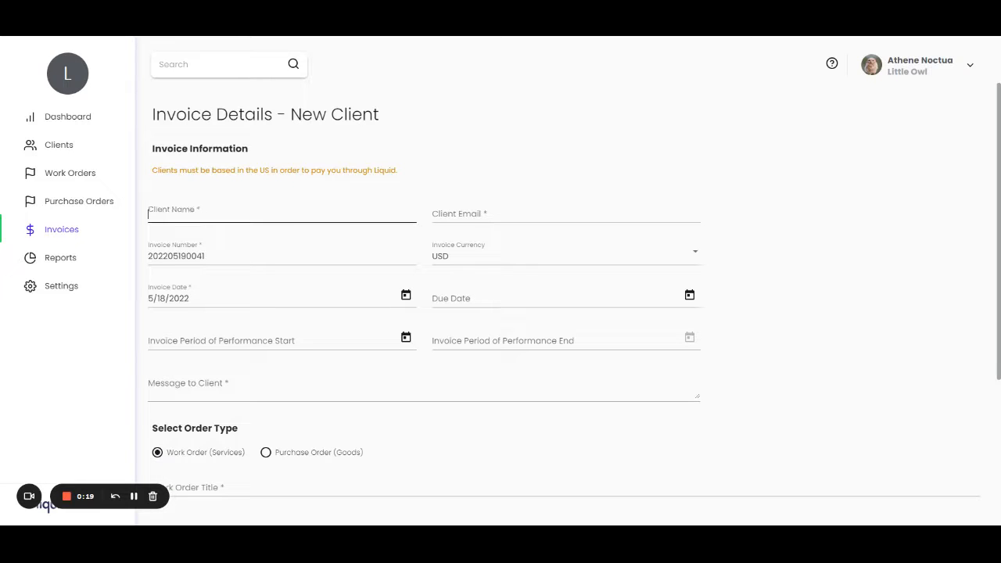
{"action": "type", "text": "Owl Supply Company"}
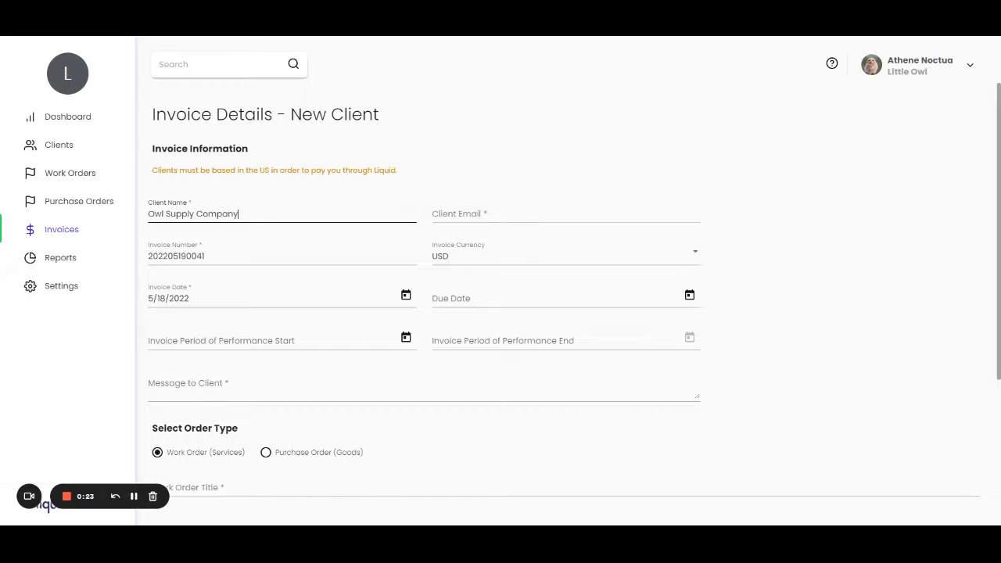
Fill in the client's email address on the new invoice.
{"action": "key", "text": "Tab"}
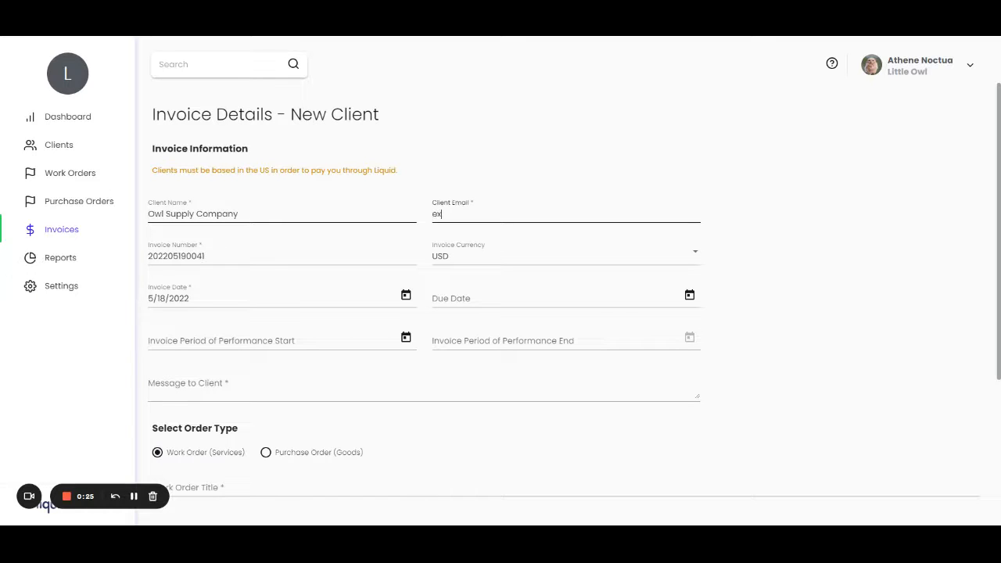
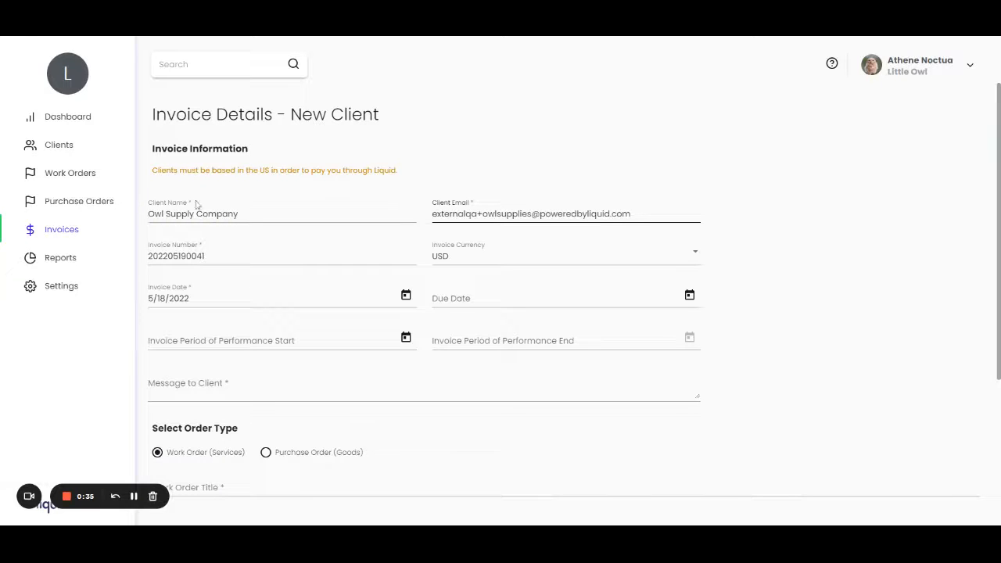
Check which currencies are offered for the invoice without choosing a different one.
{"action": "scroll", "coordinate": [208, 256], "scroll_direction": "down", "scroll_amount": 1}
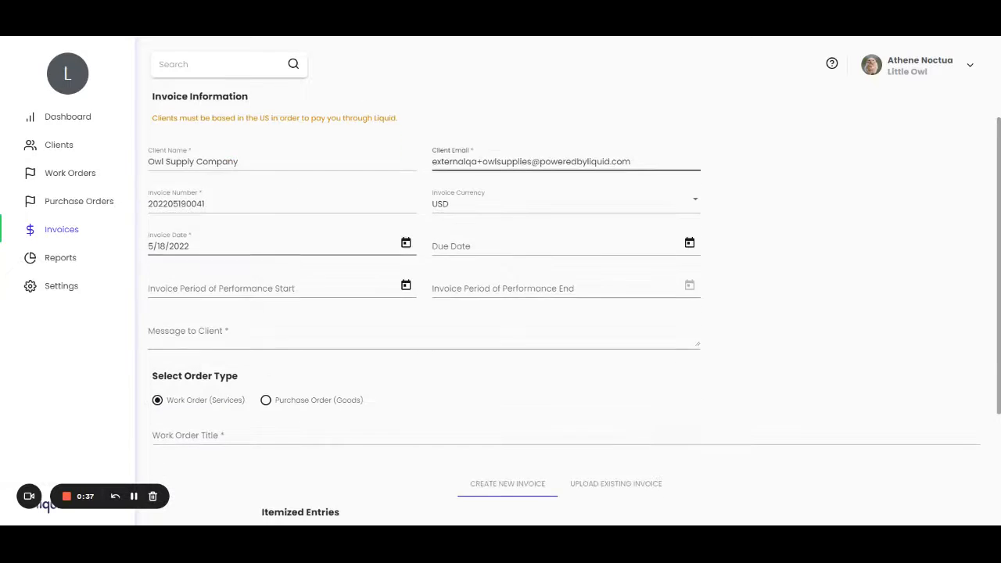
{"action": "left_click", "coordinate": [204, 205]}
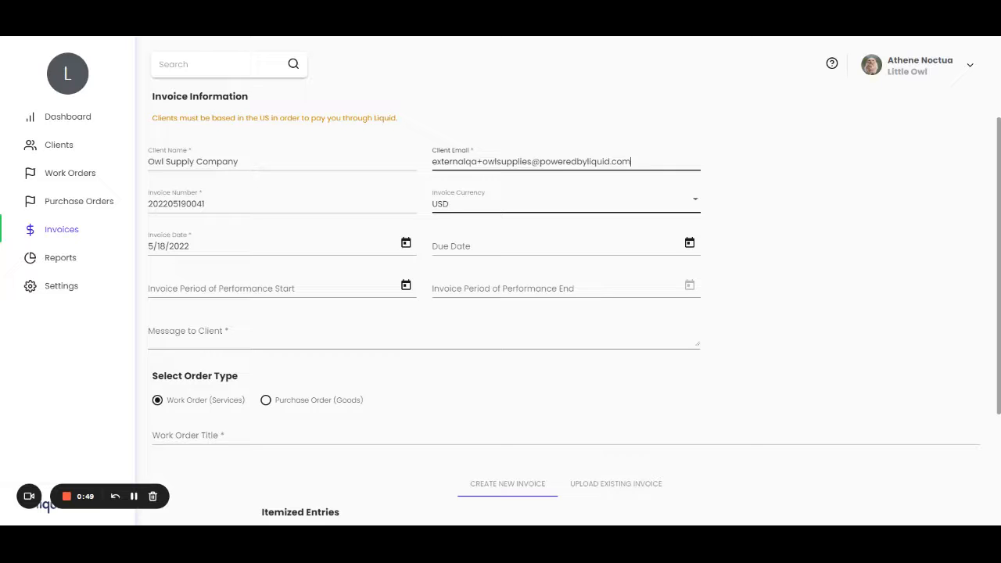
{"action": "left_click", "coordinate": [695, 201]}
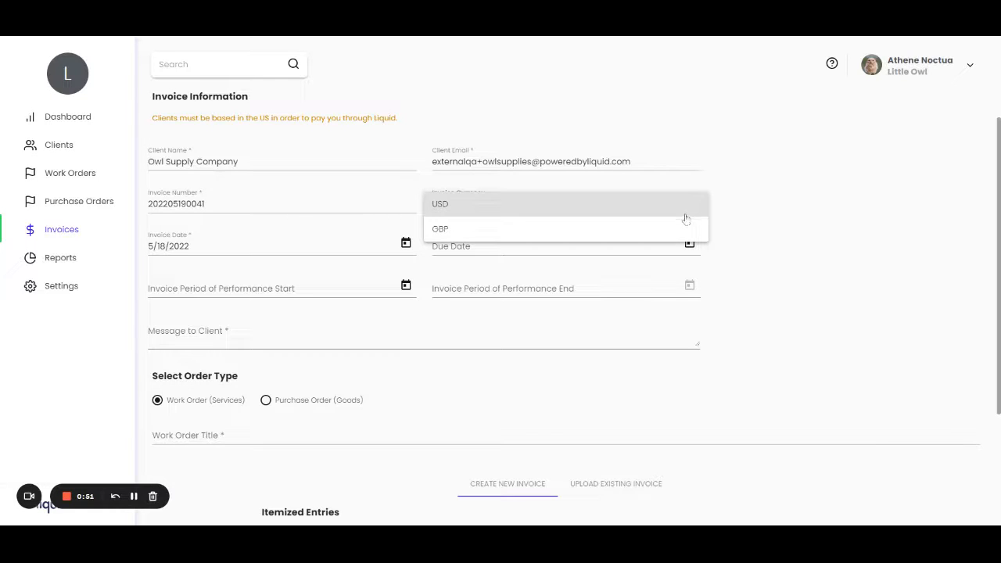
{"action": "left_click", "coordinate": [811, 216]}
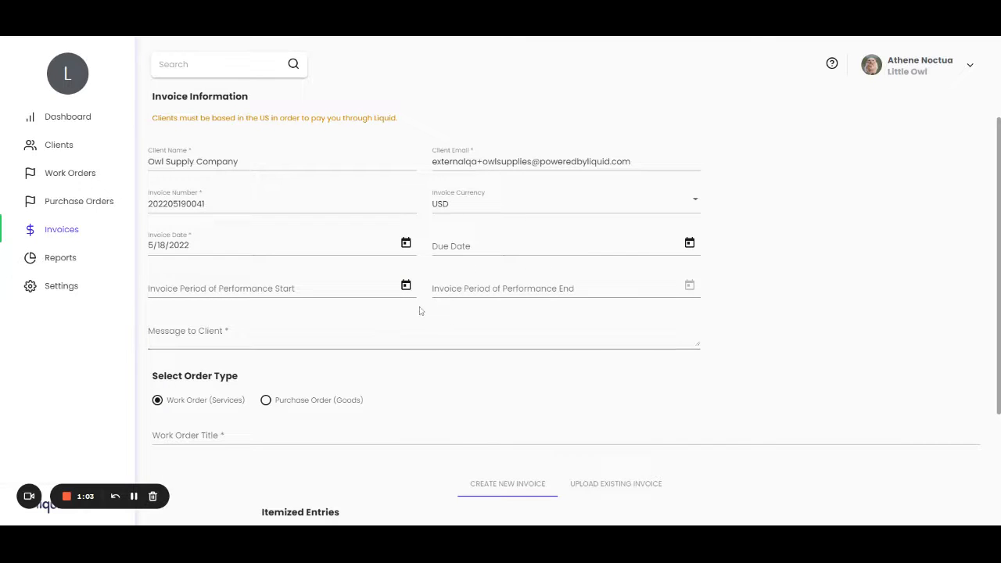
Write the message to the client as "Hello. Please pay me for this work.".
{"action": "scroll", "coordinate": [418, 309], "scroll_direction": "down", "scroll_amount": 3}
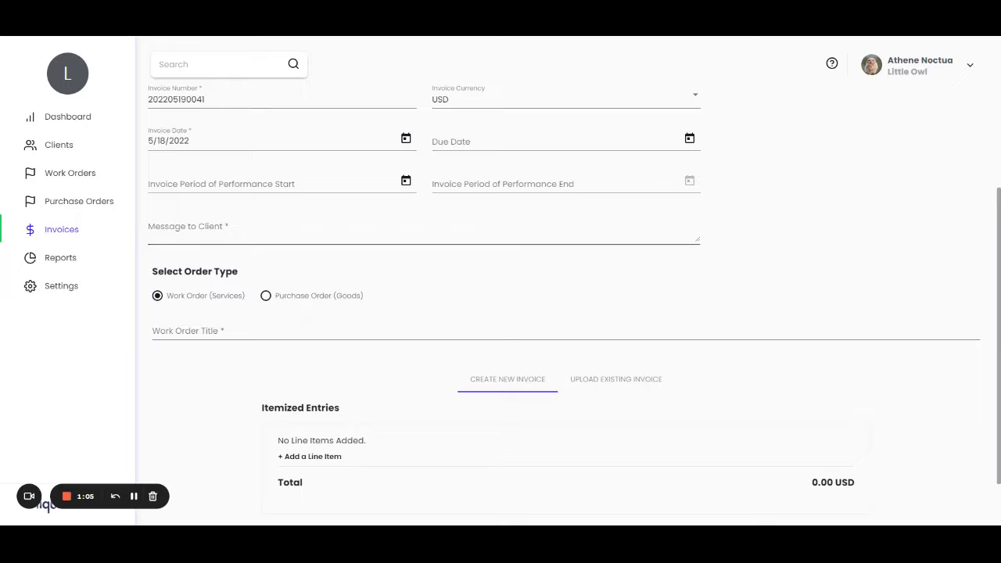
{"action": "left_click", "coordinate": [423, 230]}
{"action": "type", "text": "Hello"}
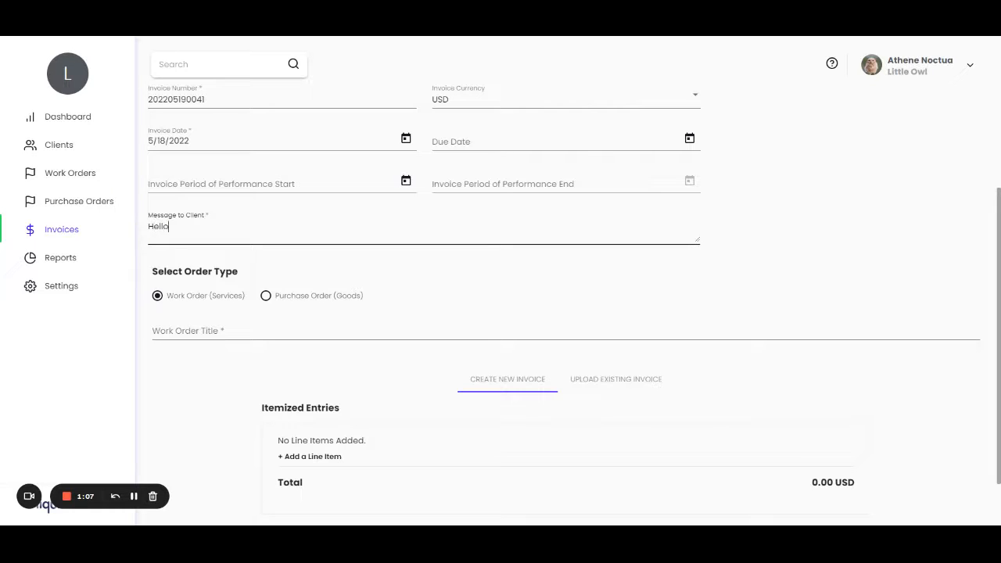
{"action": "type", "text": ". Please pay me tofor this work."}
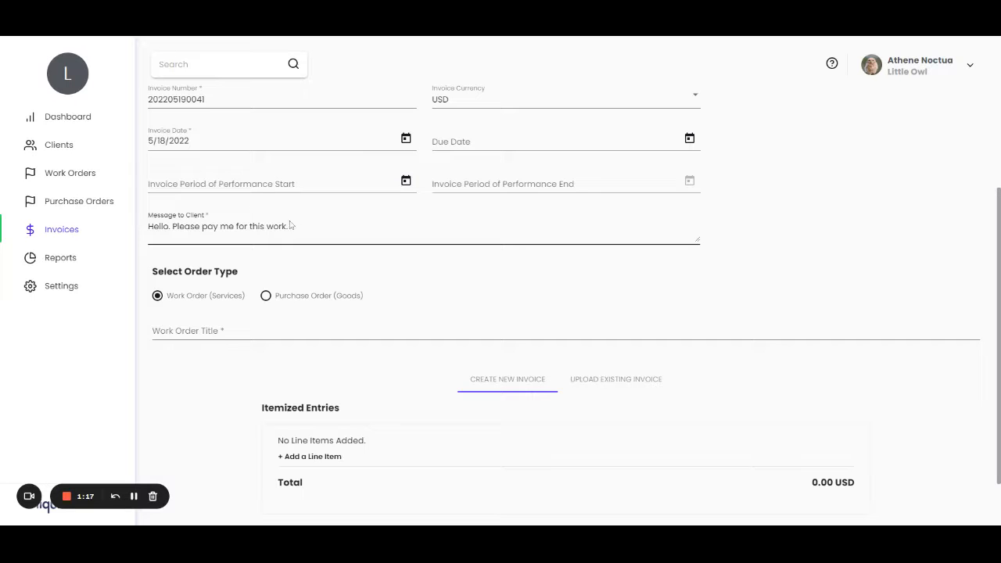
Title the work order "Re-stocking the owl store".
{"action": "scroll", "coordinate": [196, 283], "scroll_direction": "down", "scroll_amount": 1}
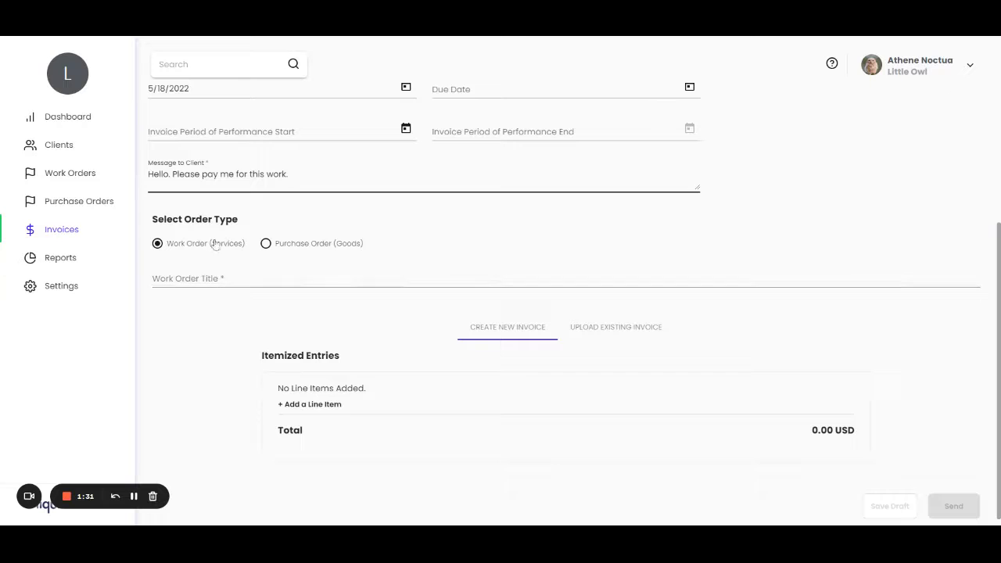
{"action": "left_click", "coordinate": [207, 280]}
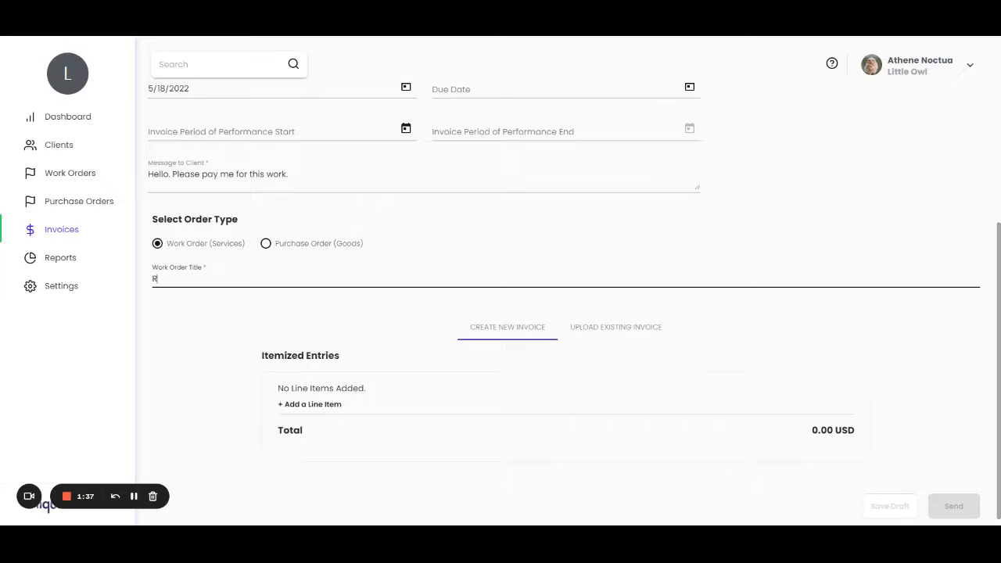
{"action": "type", "text": "Re-stocking the owl store"}
{"action": "scroll", "coordinate": [279, 302], "scroll_direction": "up", "scroll_amount": 1}
{"action": "scroll", "coordinate": [279, 302], "scroll_direction": "down", "scroll_amount": 1}
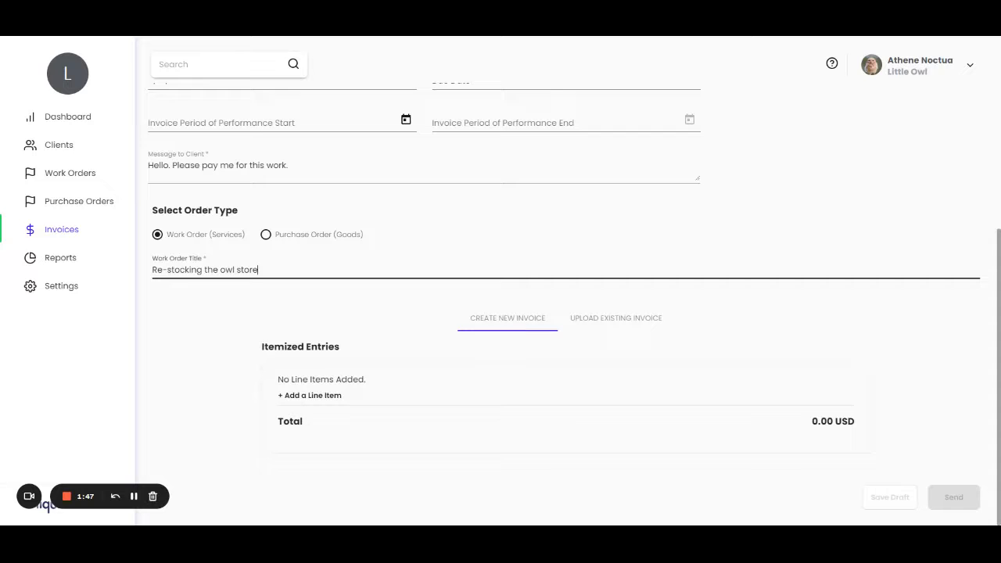
Look at the option for uploading an existing invoice and return to creating a new itemized one.
{"action": "left_click", "coordinate": [625, 323]}
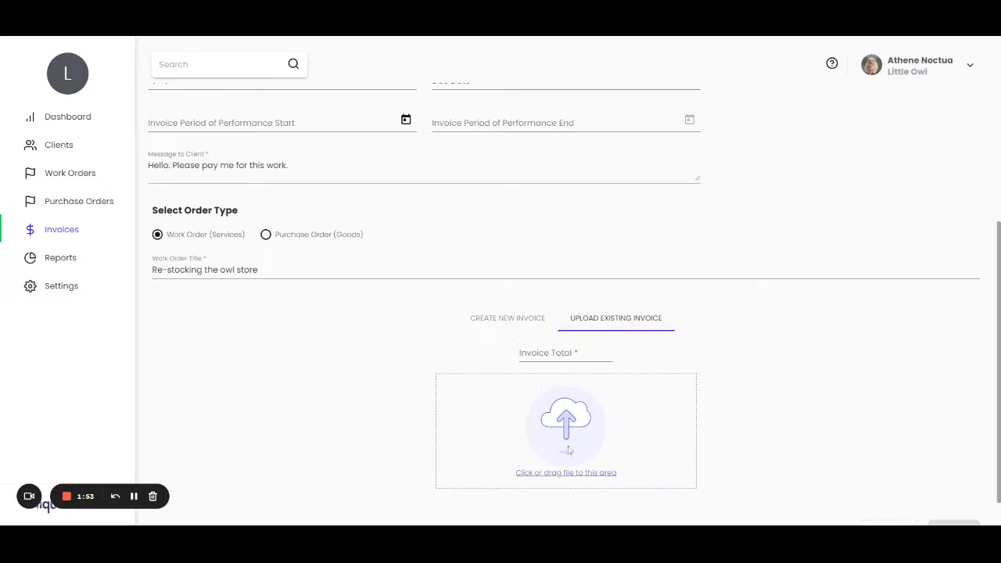
{"action": "scroll", "coordinate": [567, 451], "scroll_direction": "down", "scroll_amount": 1}
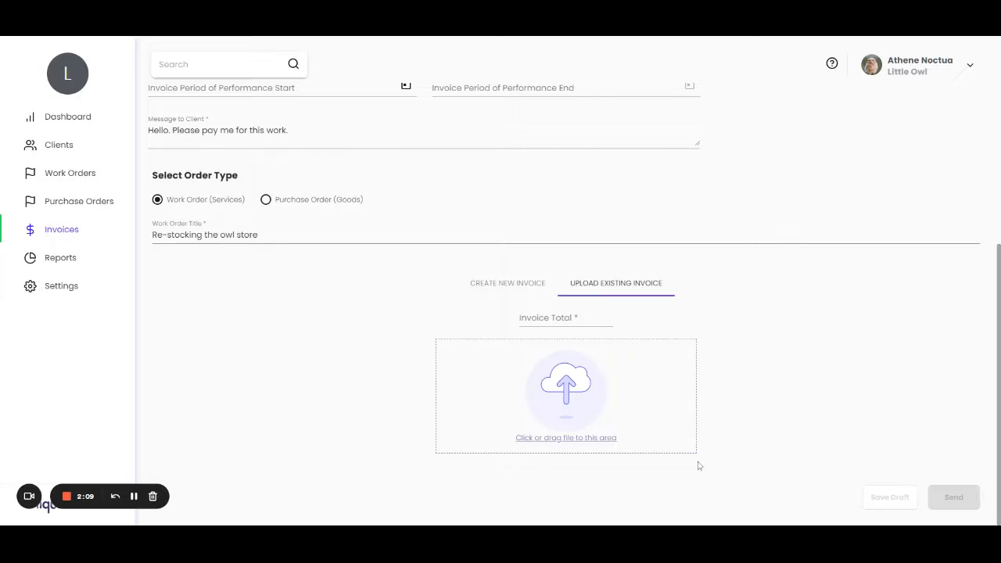
{"action": "left_click", "coordinate": [500, 284]}
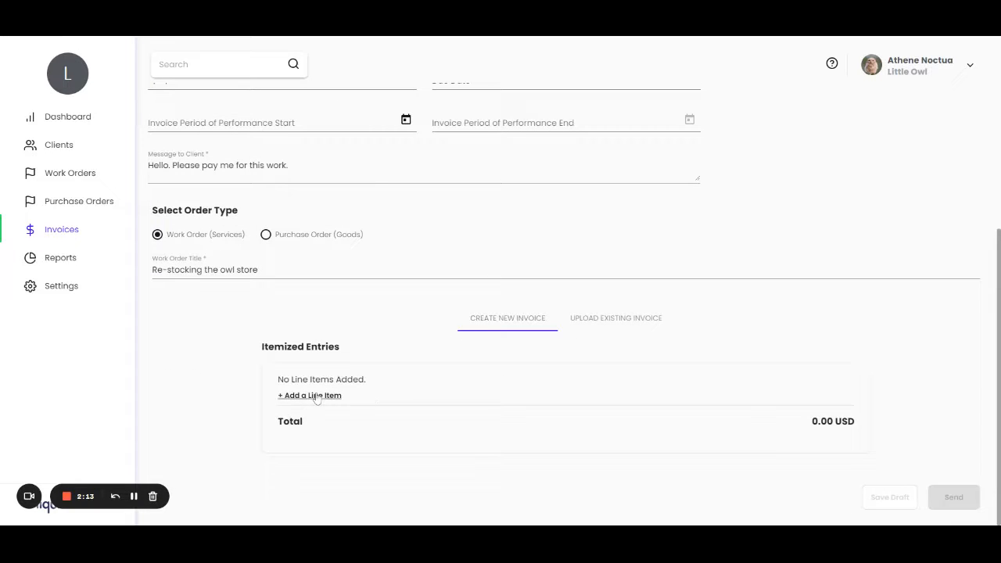
Add a line item described as "Restocking shelves" with a quantity of 20.
{"action": "left_click", "coordinate": [309, 396]}
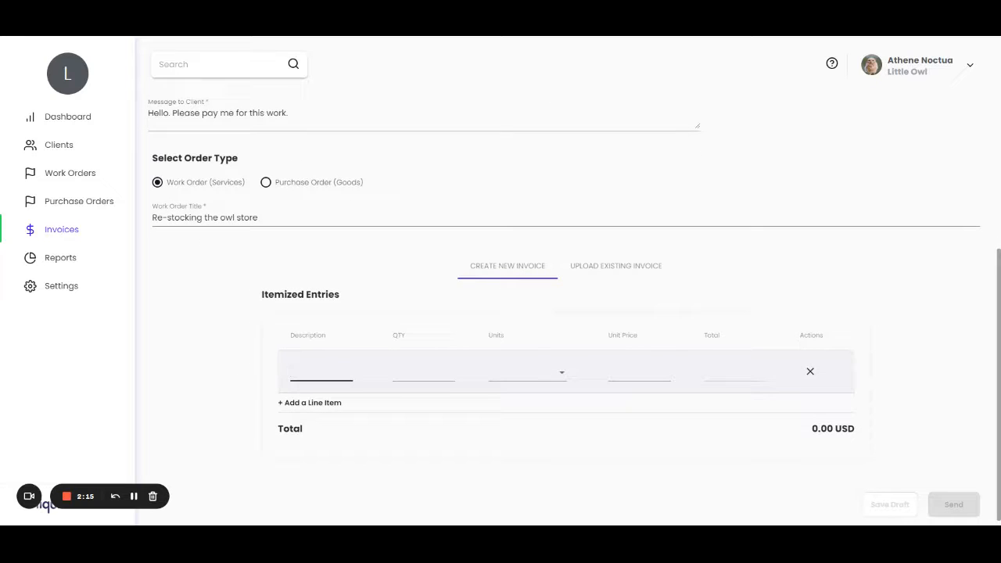
{"action": "type", "text": "Restocking shelve"}
{"action": "type", "text": "s"}
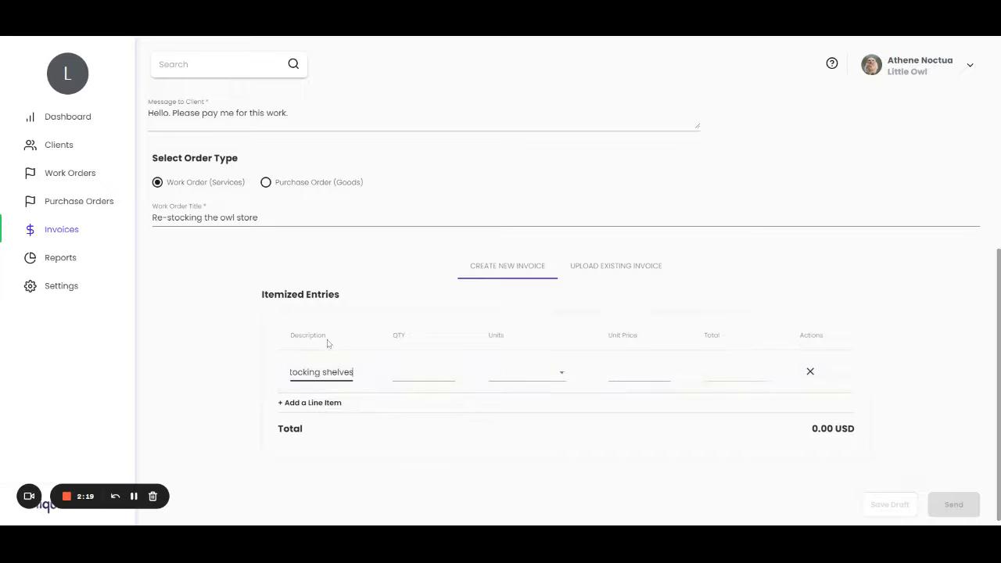
{"action": "left_click", "coordinate": [423, 372]}
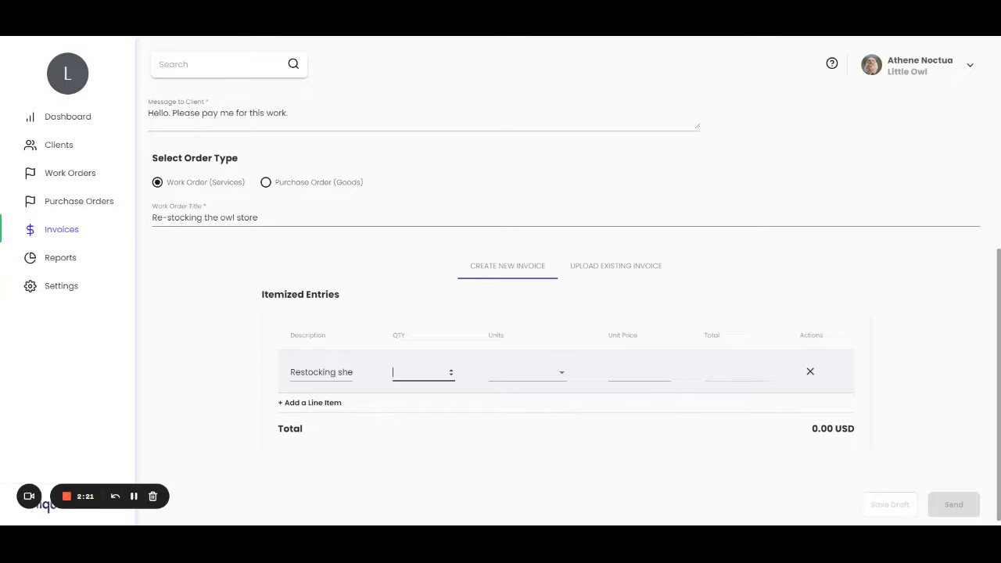
{"action": "type", "text": "20"}
Set the restocking line item's units to Hour(s) and its unit price to 20.
{"action": "left_click", "coordinate": [562, 374]}
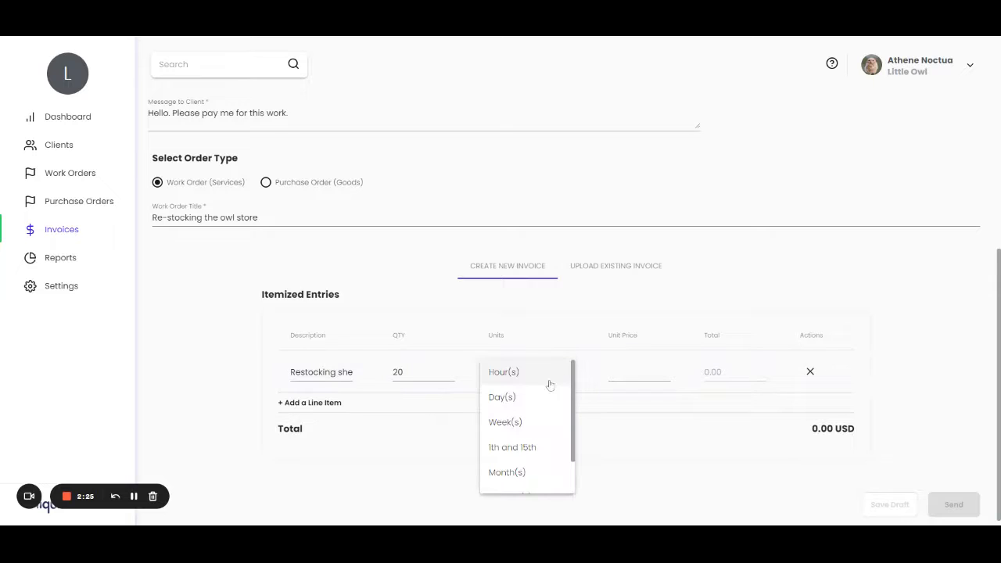
{"action": "scroll", "coordinate": [530, 453], "scroll_direction": "down", "scroll_amount": 1}
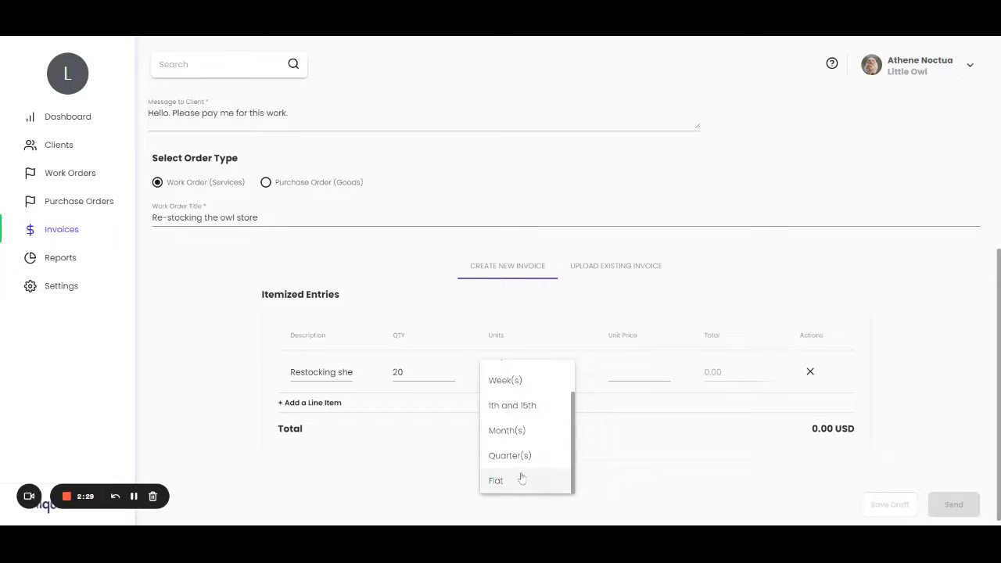
{"action": "scroll", "coordinate": [545, 399], "scroll_direction": "up", "scroll_amount": 1}
{"action": "scroll", "coordinate": [544, 399], "scroll_direction": "up", "scroll_amount": 1}
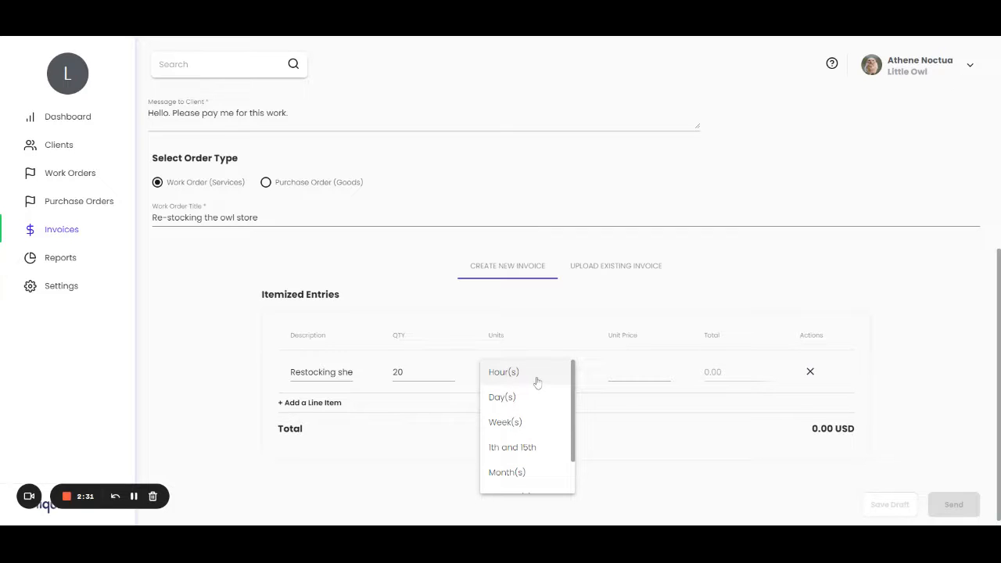
{"action": "left_click", "coordinate": [533, 376]}
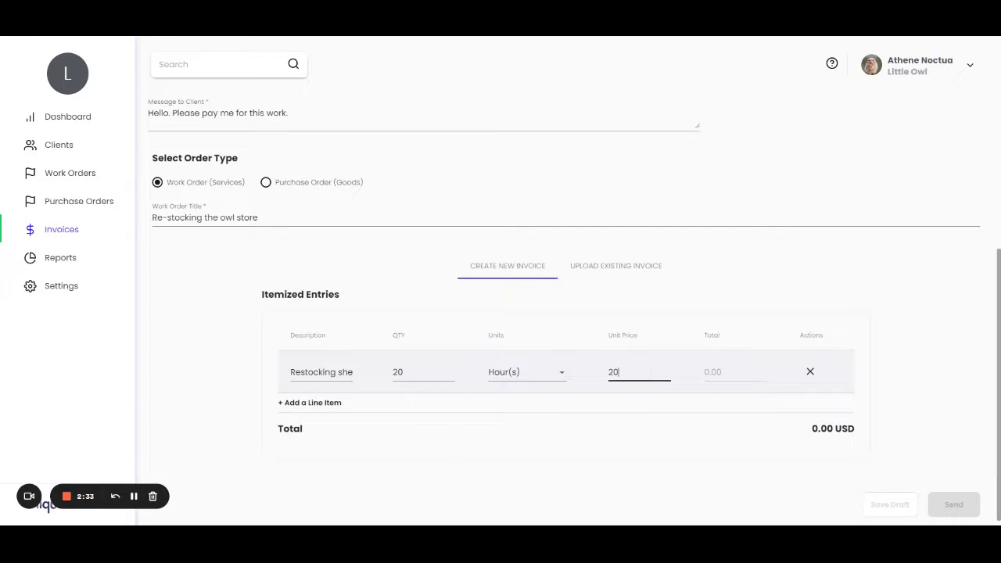
{"action": "scroll", "coordinate": [351, 453], "scroll_direction": "up", "scroll_amount": 1}
{"action": "scroll", "coordinate": [315, 441], "scroll_direction": "down", "scroll_amount": 1}
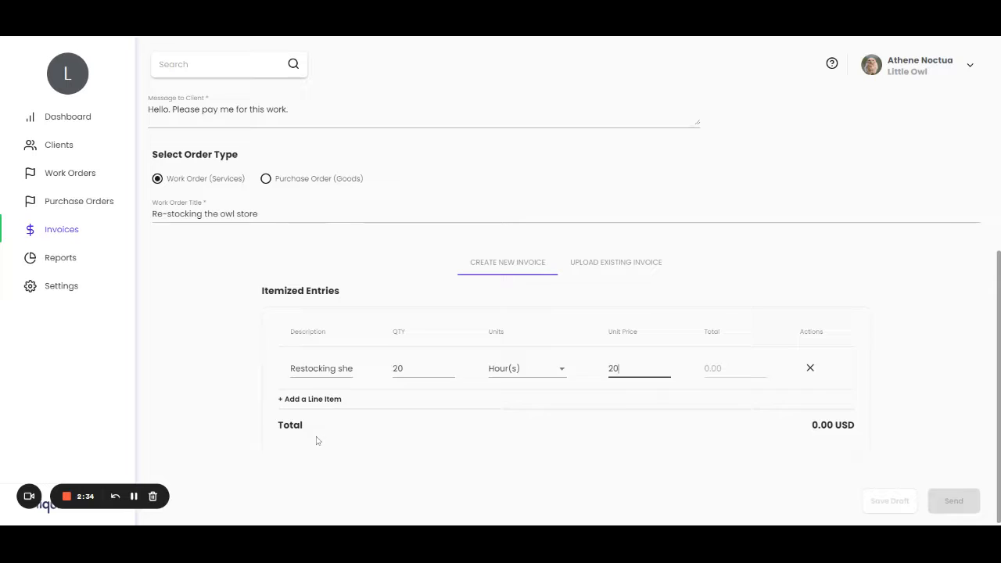
Add a second line item described as "Sweeping owl cages" with a quantity of 10.
{"action": "left_click", "coordinate": [298, 396]}
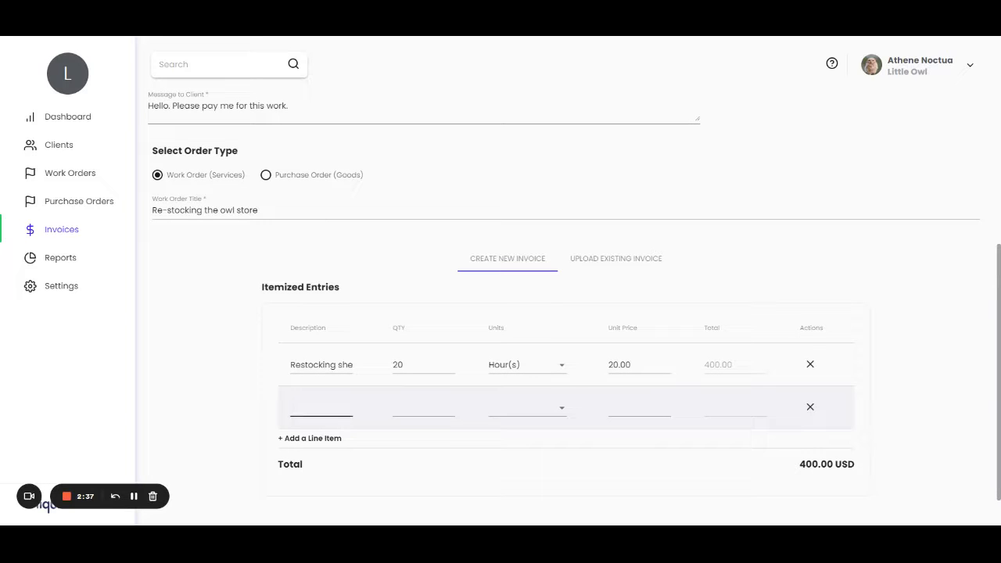
{"action": "type", "text": "Sweepi"}
{"action": "type", "text": "ng owl cages"}
{"action": "key", "text": "Tab"}
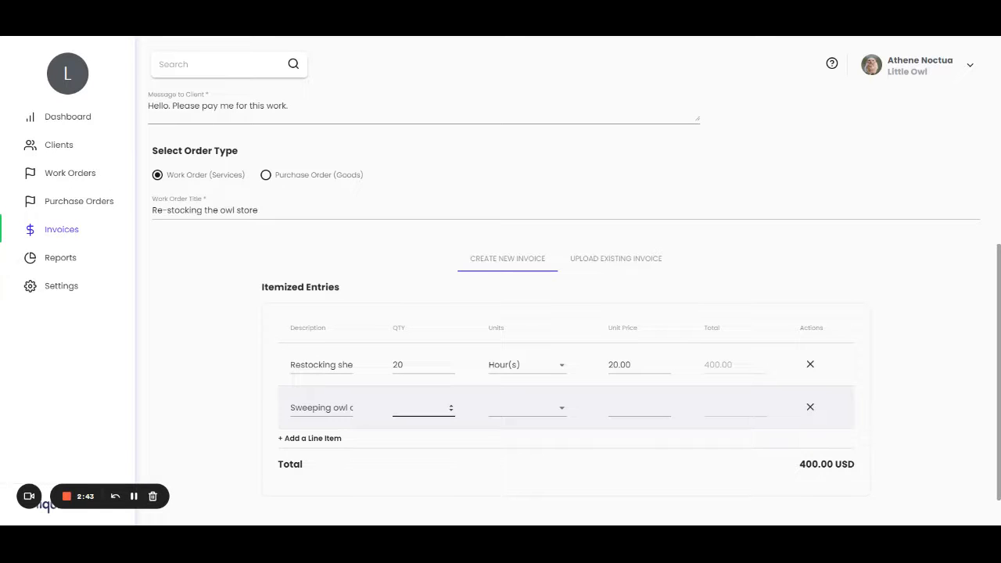
{"action": "type", "text": "10"}
Set the sweeping line item's units to Hour(s) and its unit price to 20.
{"action": "left_click", "coordinate": [561, 409]}
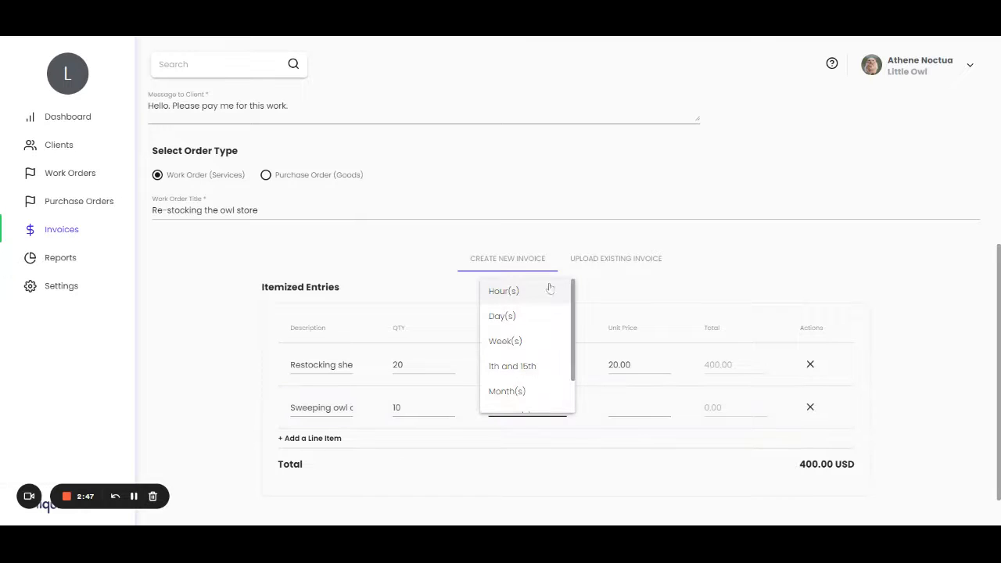
{"action": "left_click", "coordinate": [545, 293]}
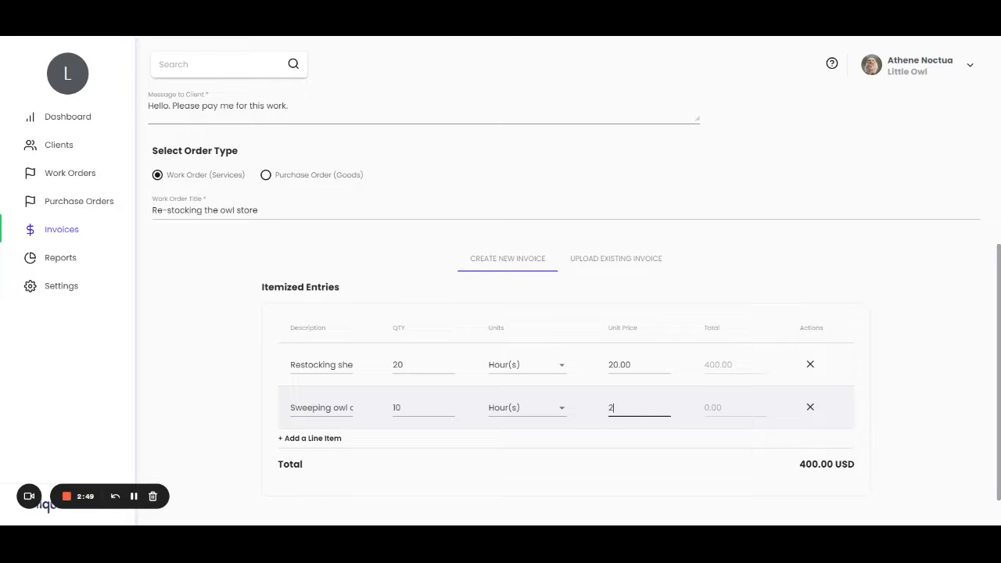
{"action": "type", "text": "20"}
{"action": "left_click", "coordinate": [684, 429]}
Review the completed invoice form and send the invoice to the client.
{"action": "scroll", "coordinate": [692, 423], "scroll_direction": "down", "scroll_amount": 1}
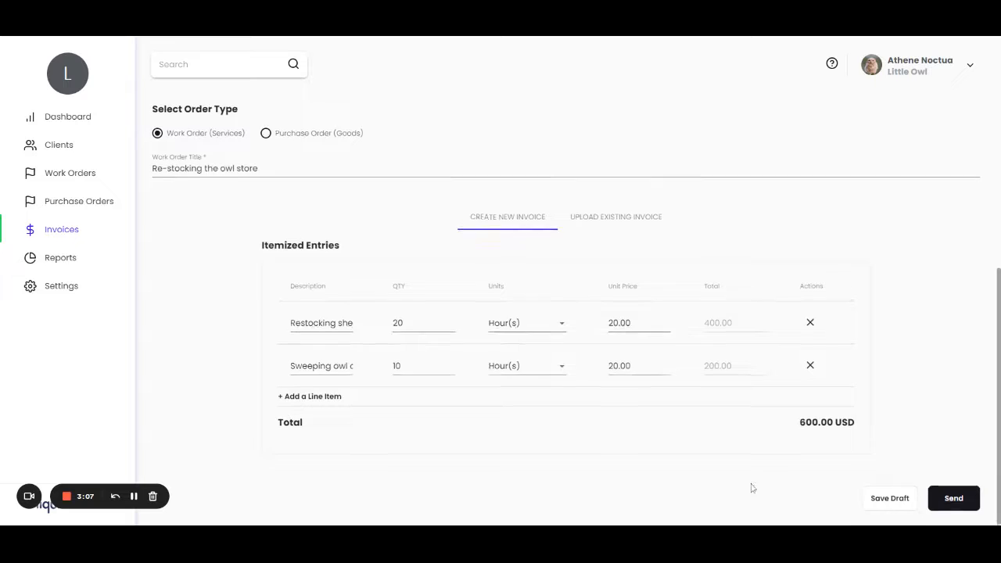
{"action": "scroll", "coordinate": [750, 485], "scroll_direction": "up", "scroll_amount": 3}
{"action": "scroll", "coordinate": [586, 375], "scroll_direction": "down", "scroll_amount": 3}
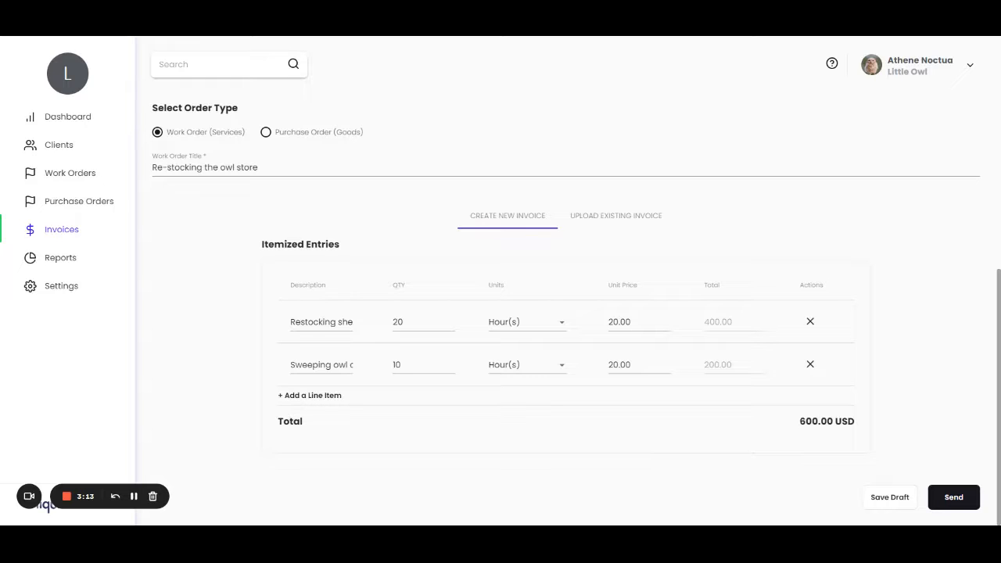
{"action": "left_click", "coordinate": [953, 497]}
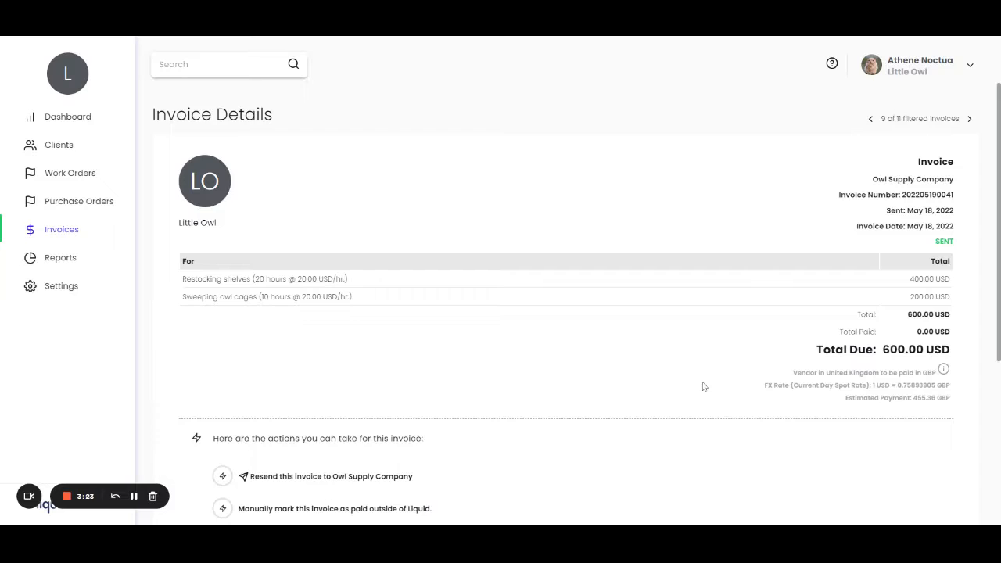
Review the sent invoice's details and the actions available for it.
{"action": "scroll", "coordinate": [699, 385], "scroll_direction": "down", "scroll_amount": 1}
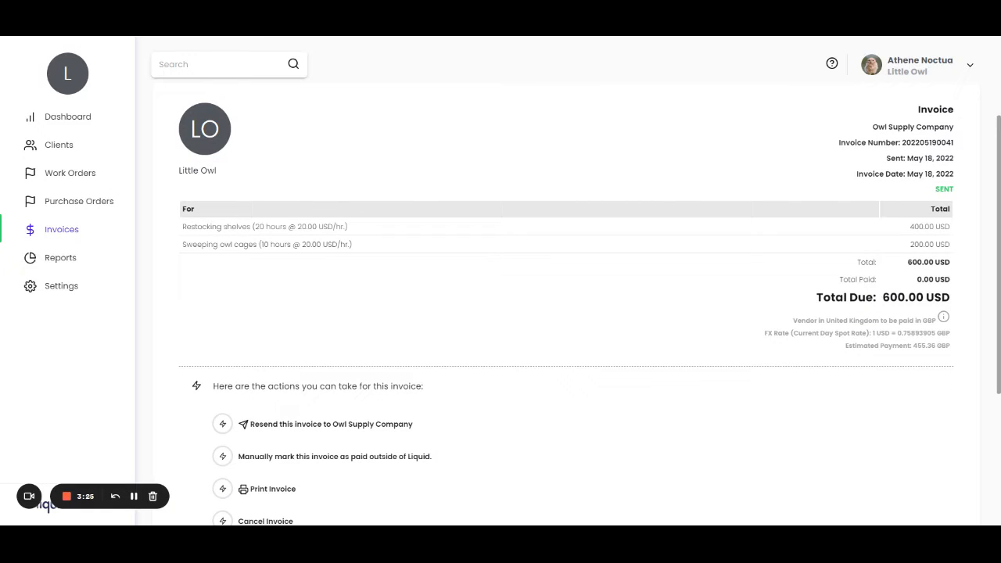
{"action": "scroll", "coordinate": [450, 241], "scroll_direction": "down", "scroll_amount": 1}
{"action": "scroll", "coordinate": [450, 241], "scroll_direction": "down", "scroll_amount": 2}
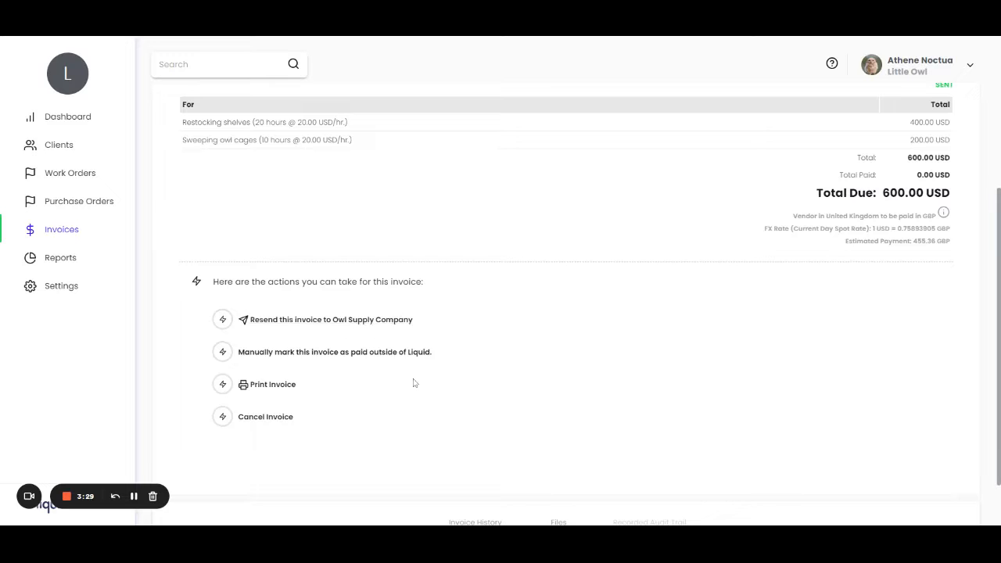
{"action": "scroll", "coordinate": [384, 360], "scroll_direction": "down", "scroll_amount": 1}
{"action": "scroll", "coordinate": [485, 325], "scroll_direction": "up", "scroll_amount": 5}
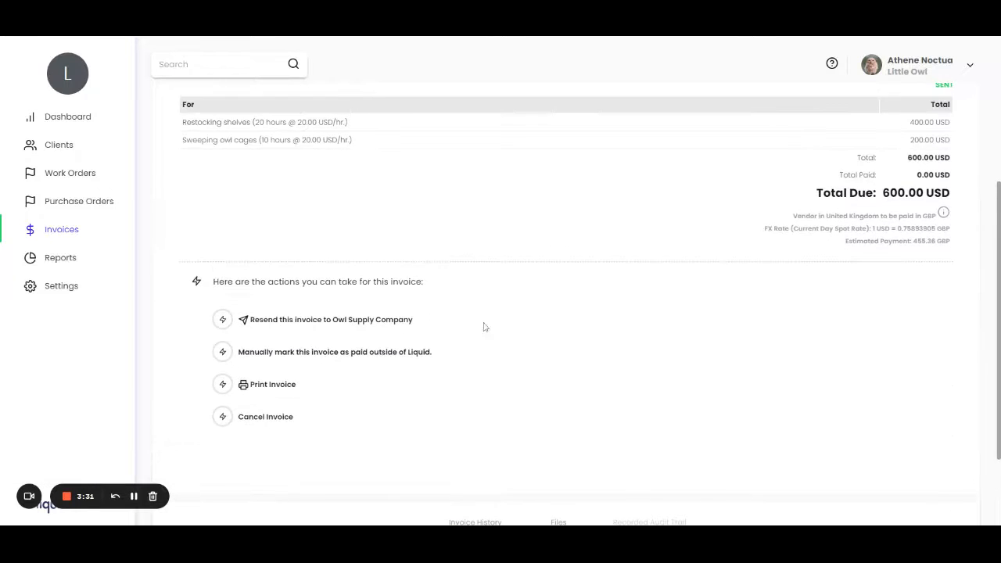